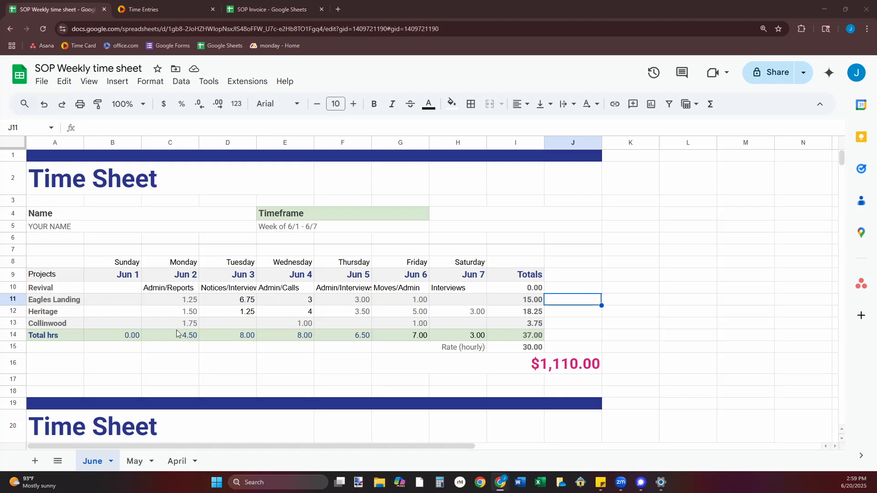
# Examine the 6/1 - 6/7 time sheet's dates, project names, Monday hours per project and the Monday total formula.
pyautogui.click(120, 280)
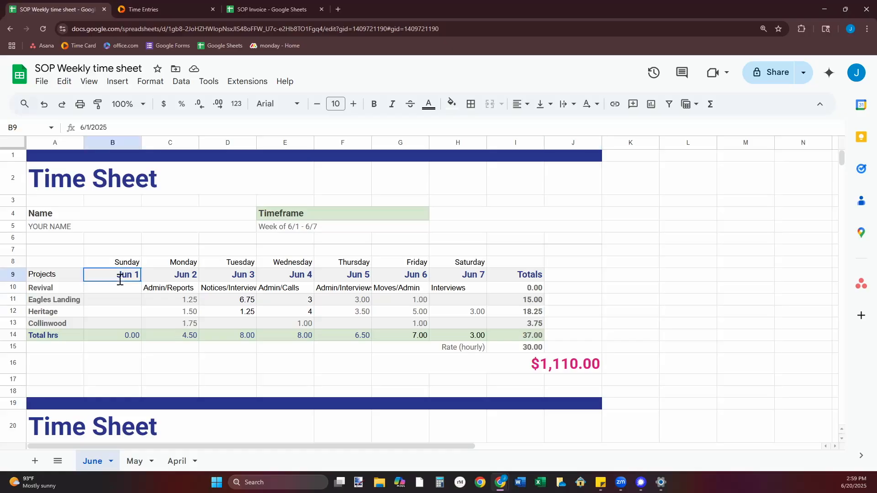
pyautogui.press('Return')
pyautogui.click(220, 316)
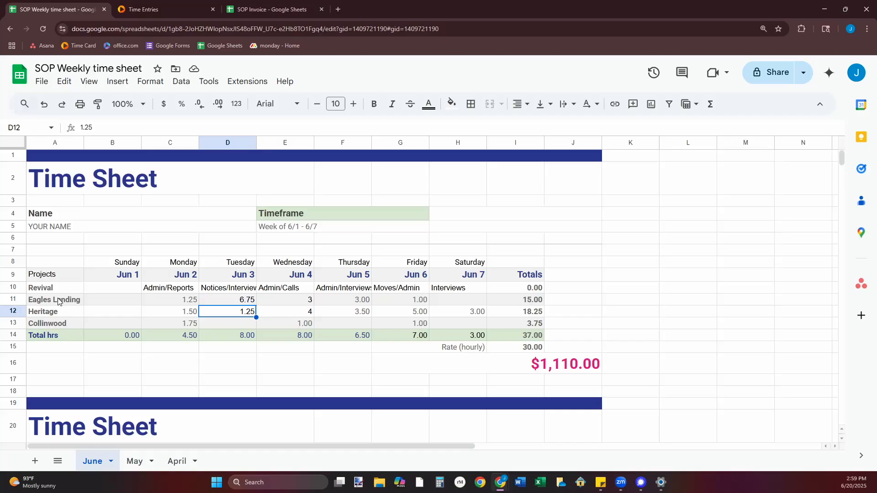
pyautogui.moveTo(58, 302); pyautogui.dragTo(56, 323)
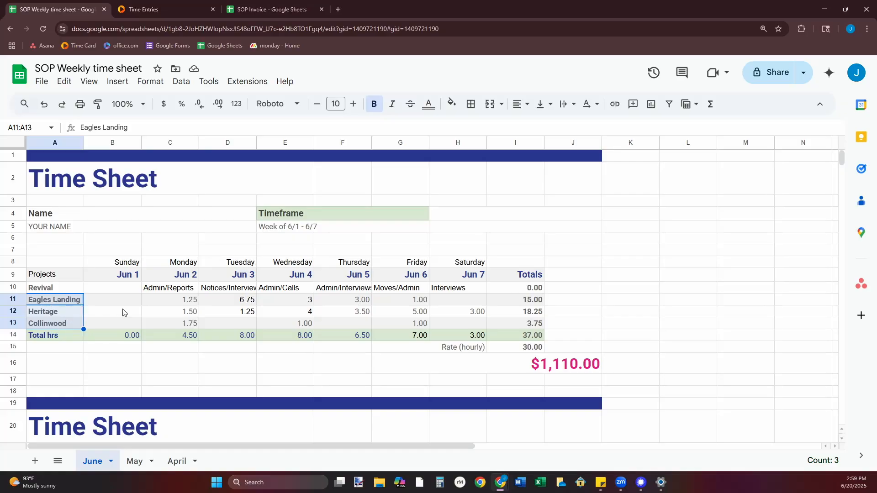
pyautogui.click(165, 303)
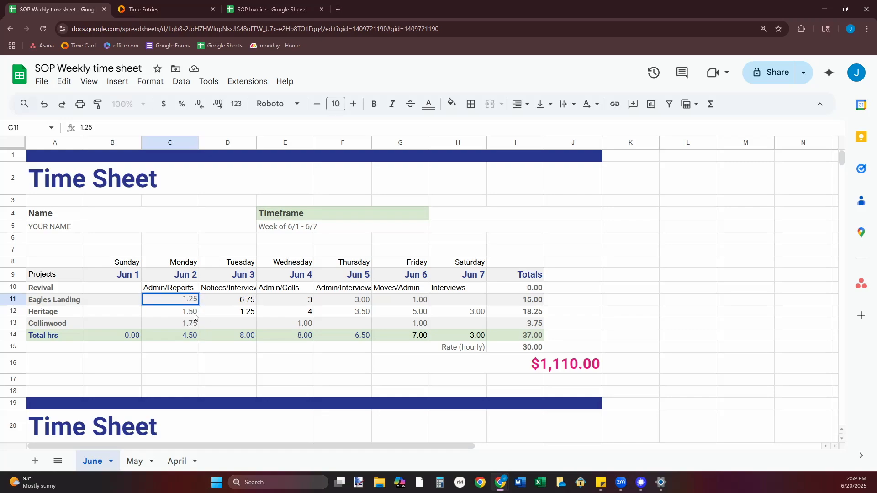
pyautogui.press('Down')
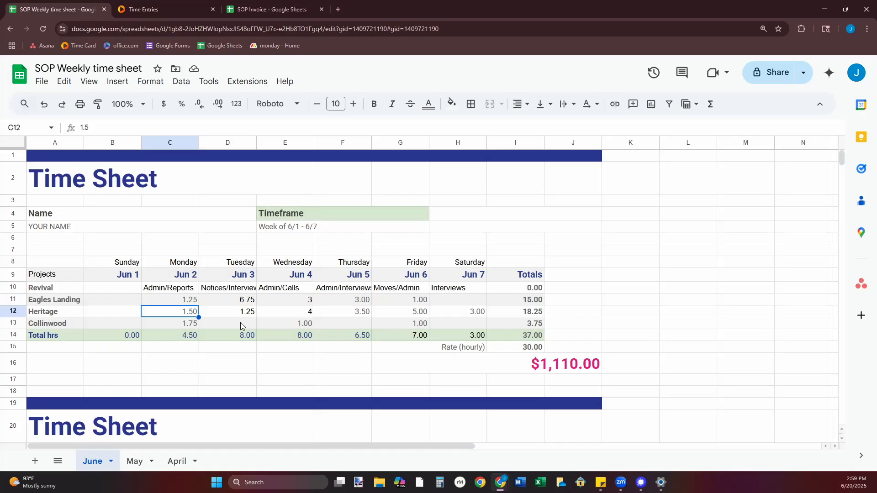
pyautogui.press('Down')
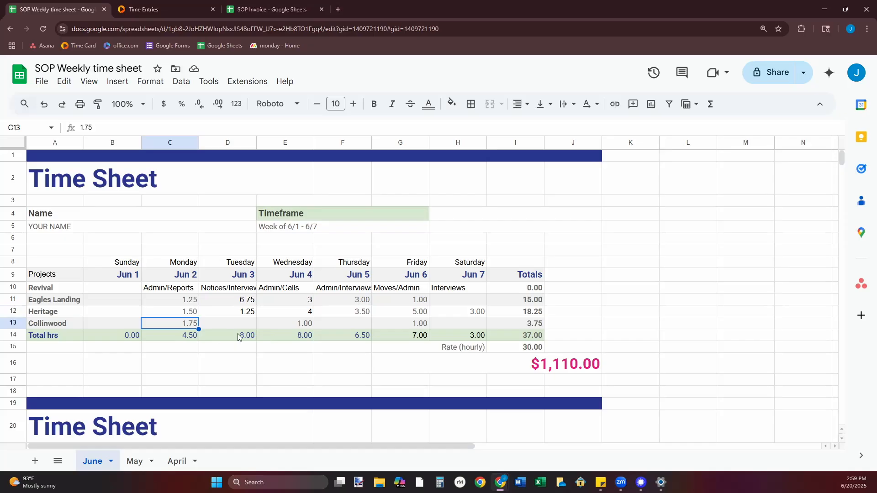
pyautogui.press('Down')
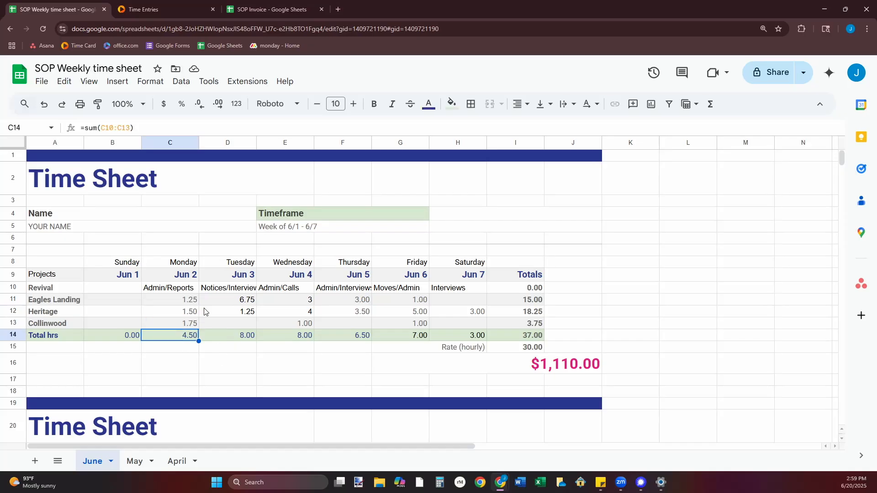
pyautogui.doubleClick(183, 336)
pyautogui.click(231, 351)
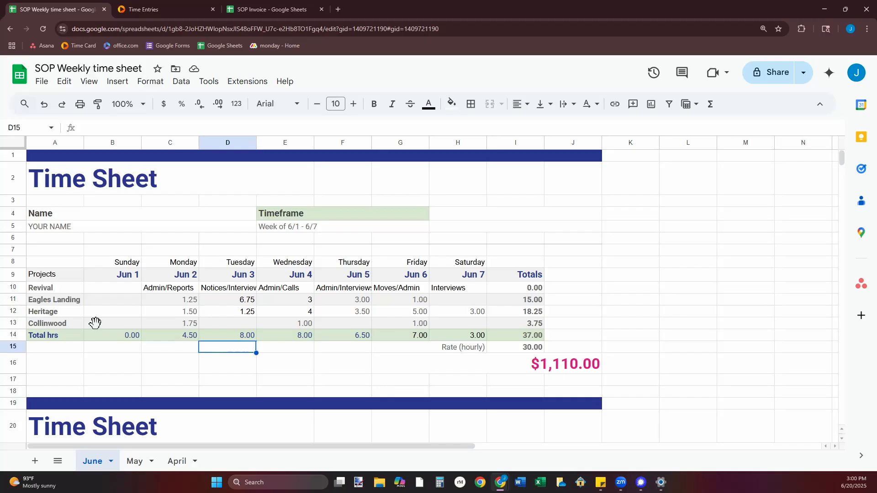
# Examine the weekly project totals, the total hours formula and the pay formula that multiplies hours by the hourly rate.
pyautogui.click(519, 311)
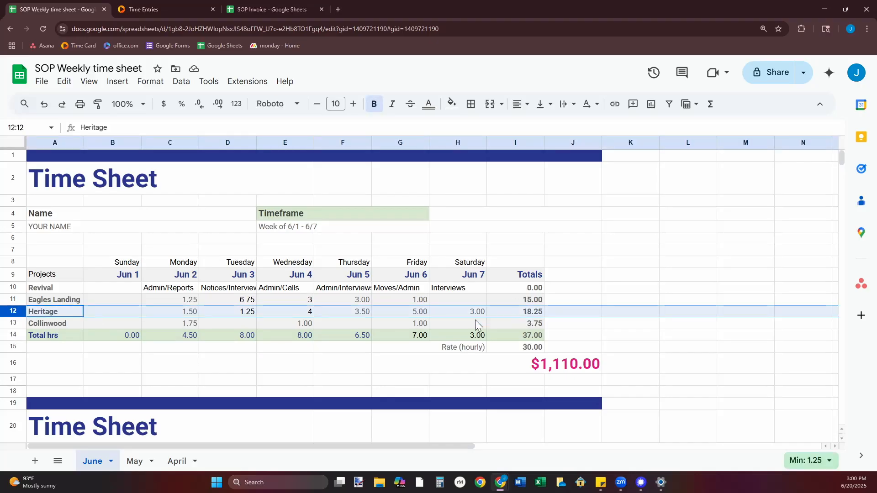
pyautogui.click(526, 337)
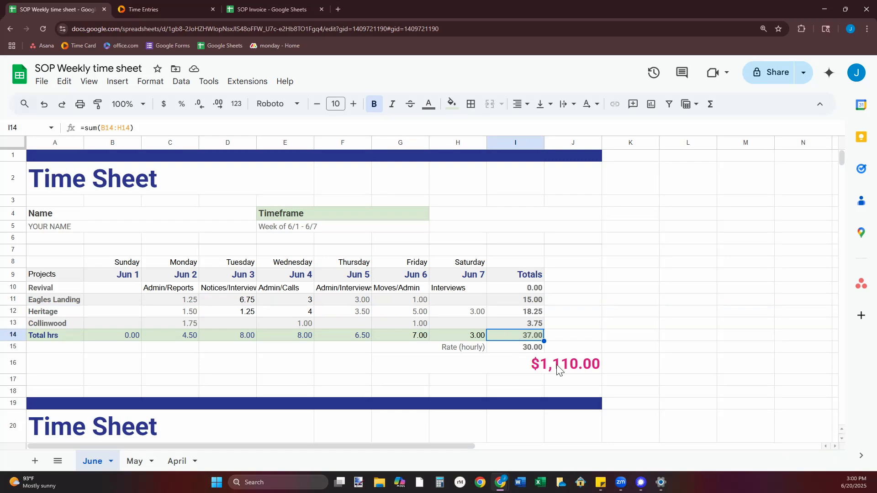
pyautogui.click(543, 368)
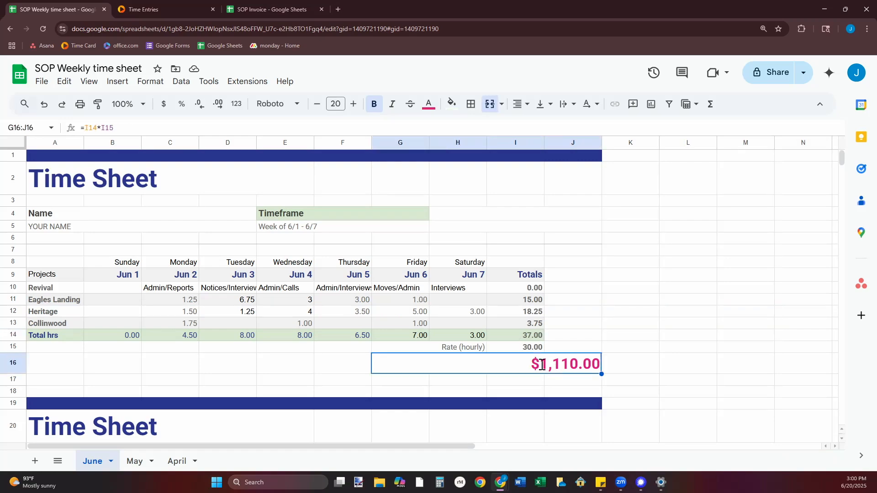
pyautogui.press('Return')
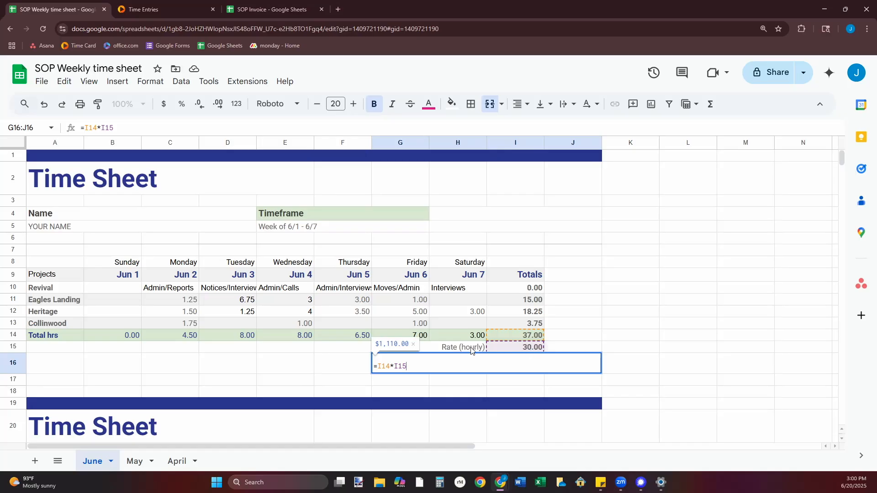
pyautogui.click(562, 348)
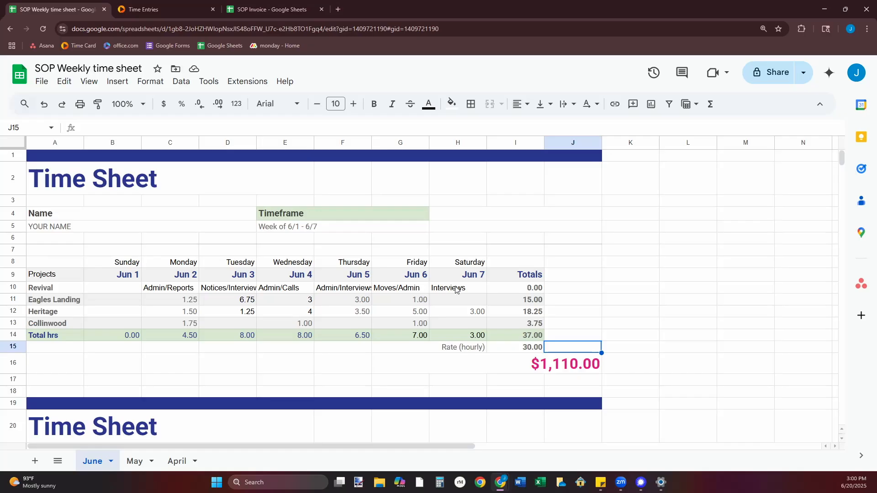
# Review the daily activity notes in the Revival row and the blank time sheet for the week of 6/8 - 6/14.
pyautogui.moveTo(176, 289); pyautogui.dragTo(457, 290)
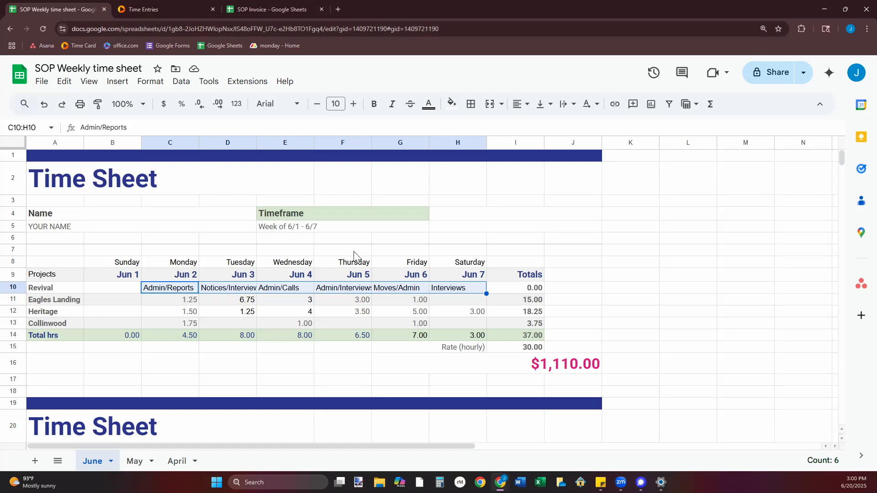
pyautogui.scroll(-2, 359, 256)
pyautogui.scroll(-2, 448, 253)
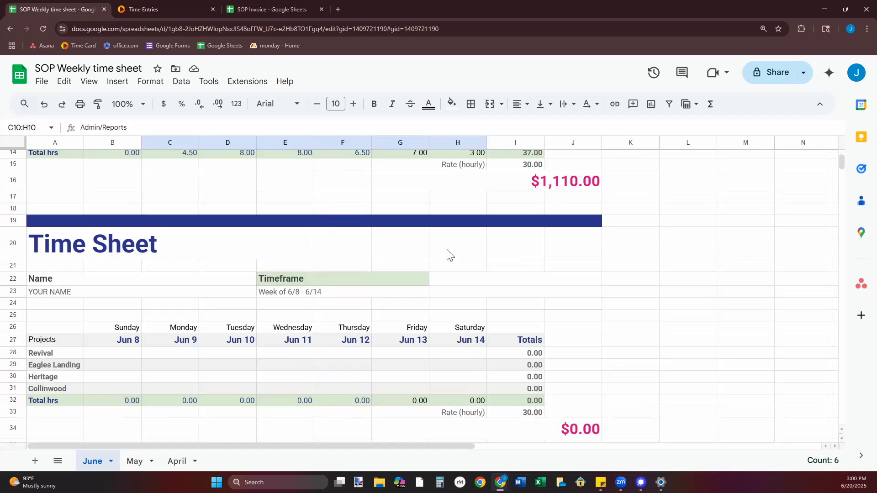
pyautogui.scroll(-1, 362, 203)
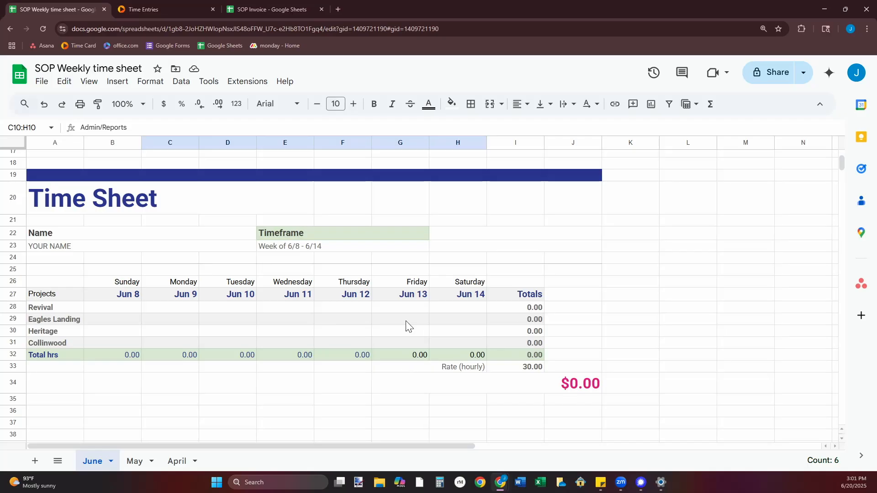
pyautogui.scroll(6, 332, 309)
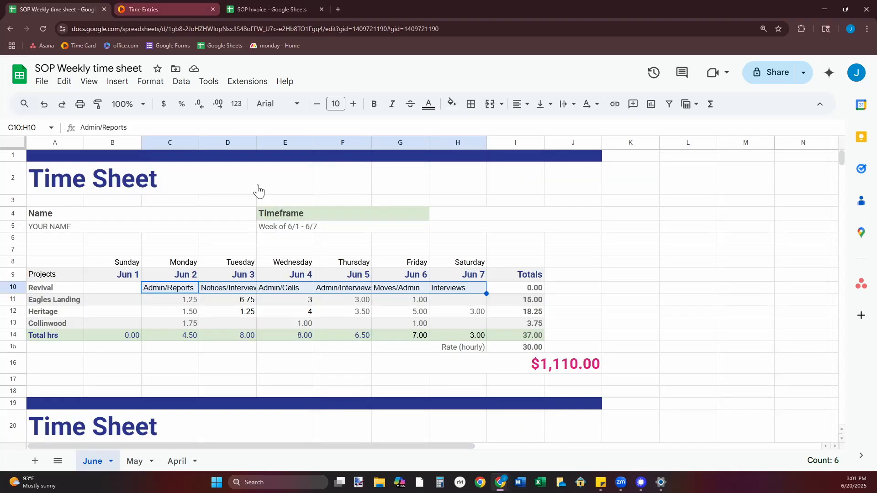
# Switch to BQE Core and open the Time Entries page of Time & Expenses.
pyautogui.hotkey('ctrl', 'Tab')
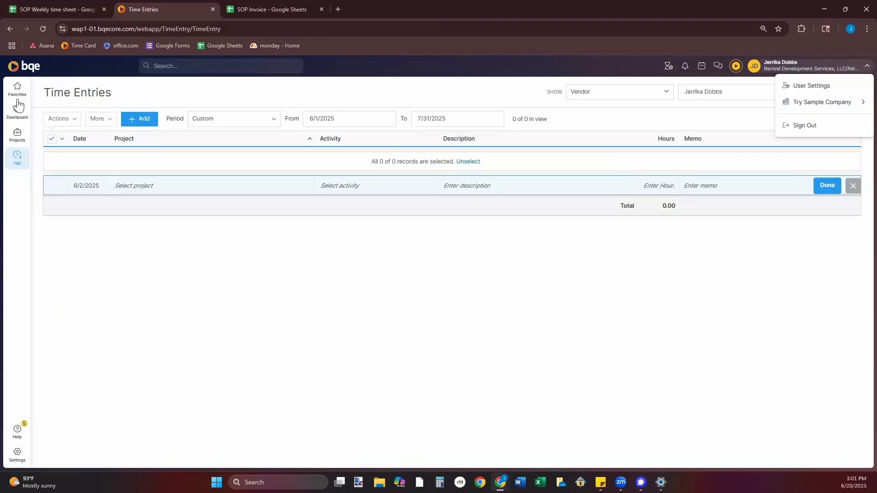
pyautogui.click(25, 168)
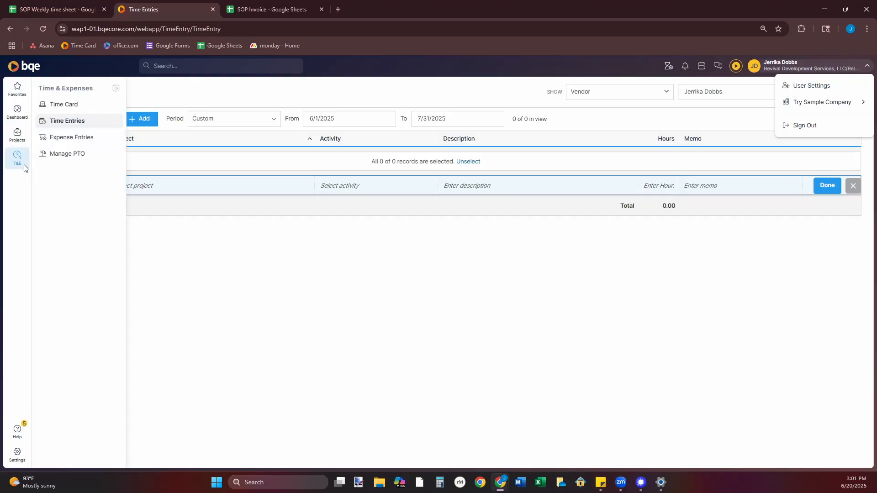
pyautogui.click(82, 121)
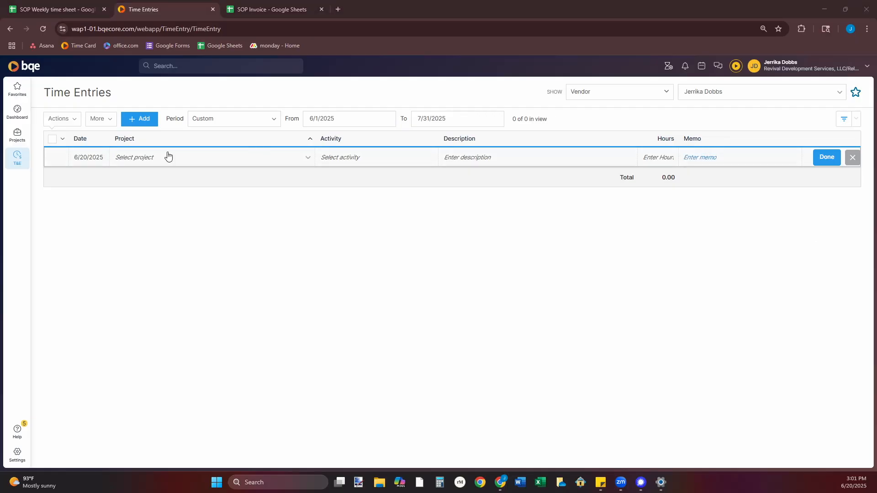
pyautogui.click(110, 124)
pyautogui.moveTo(128, 137)
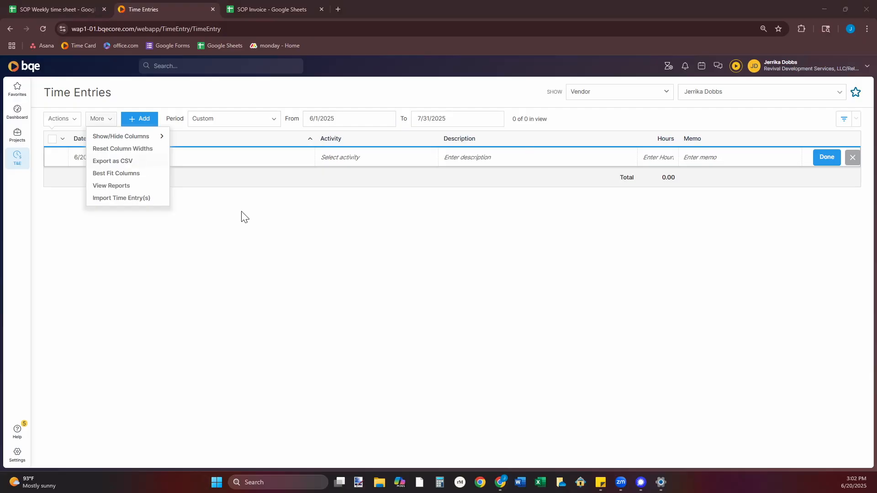
pyautogui.click(303, 227)
pyautogui.moveTo(308, 118); pyautogui.dragTo(432, 125)
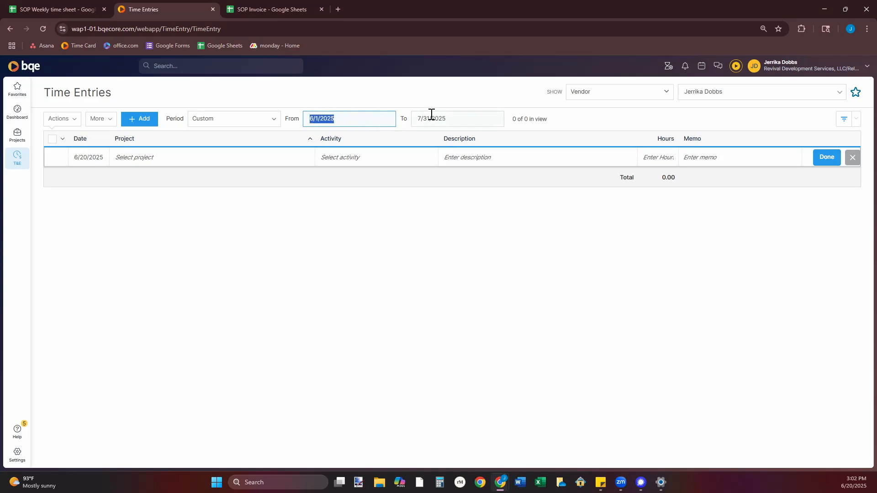
pyautogui.click(327, 96)
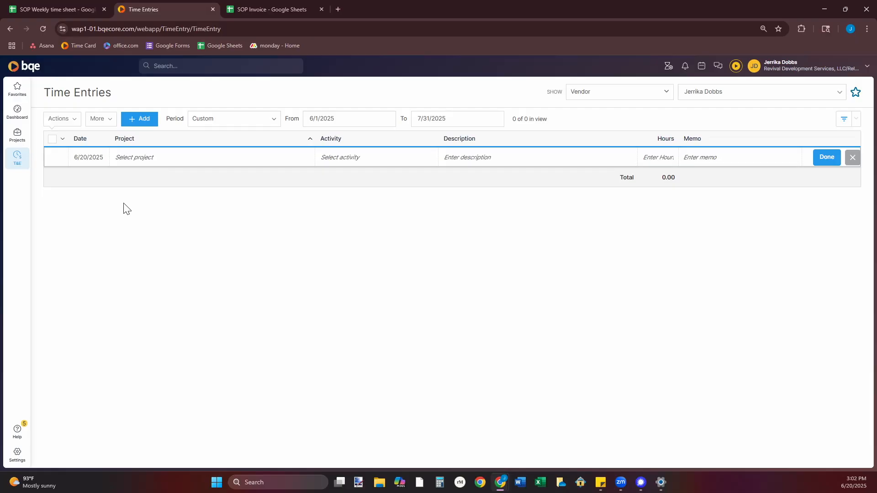
# Switch to the weekly time sheet and check the Eagles Landing hours for Monday, Jun 2.
pyautogui.click(90, 158)
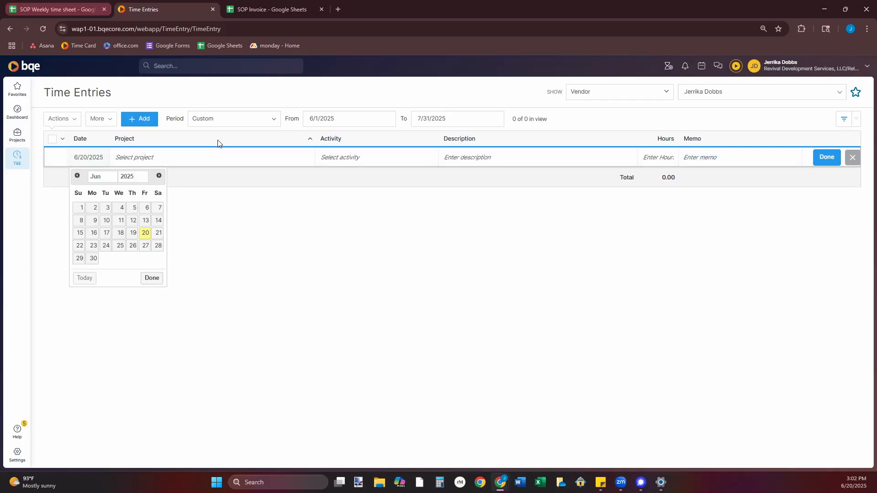
pyautogui.click(75, 12)
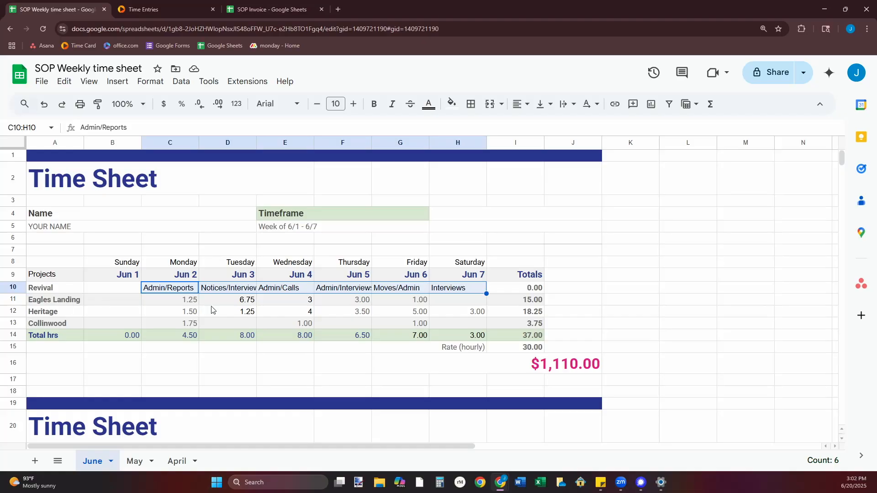
pyautogui.click(185, 300)
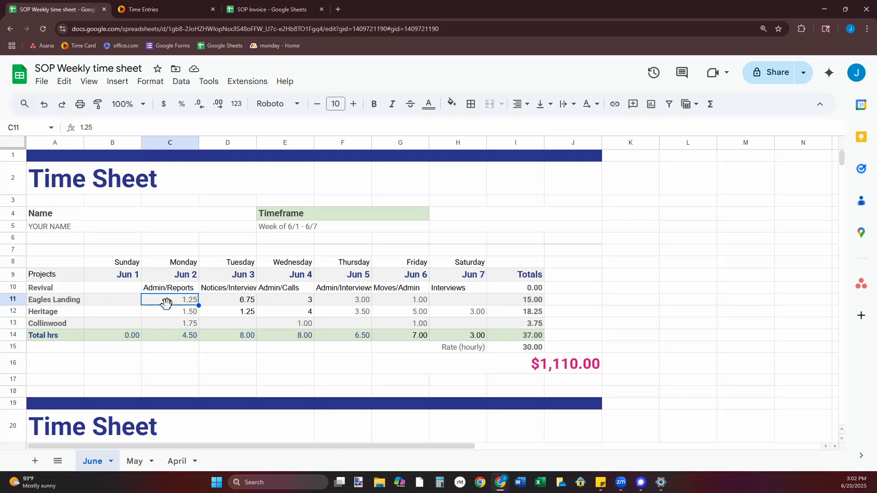
# Return to BQE Core and set the new time entry to 6/2/2025 for project APH-003 - Eagles Landing Relocation.
pyautogui.click(183, 10)
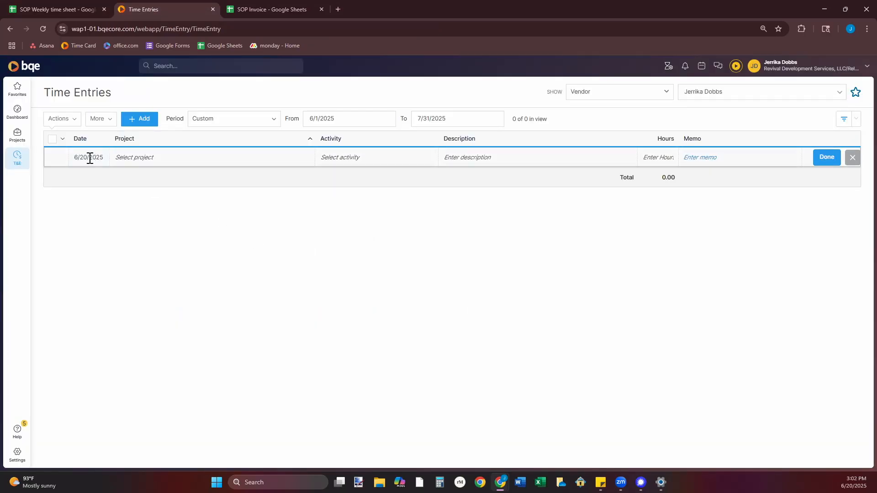
pyautogui.click(89, 157)
pyautogui.click(93, 207)
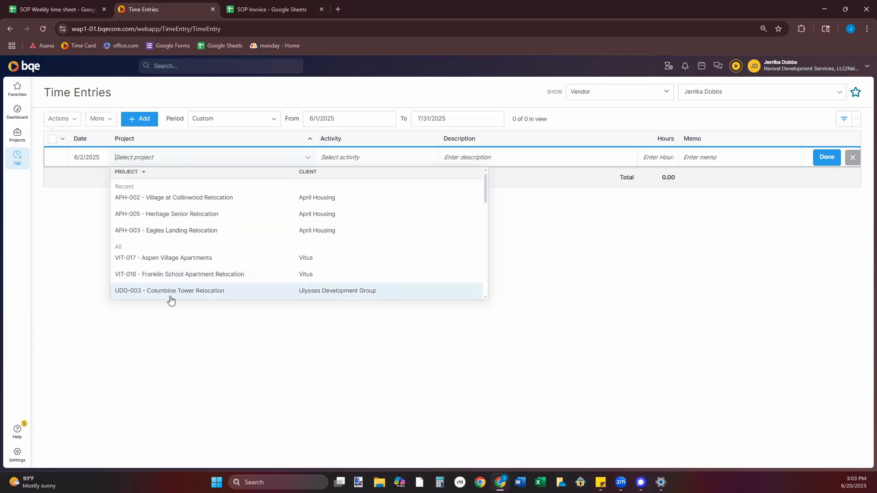
pyautogui.click(158, 236)
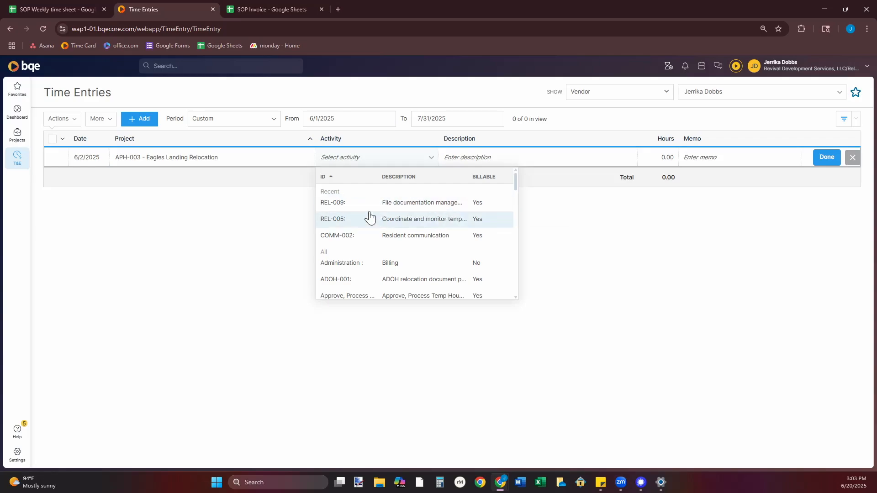
# Choose activity REL-009, file documentation management, for the Eagles Landing time entry.
pyautogui.scroll(-1, 361, 230)
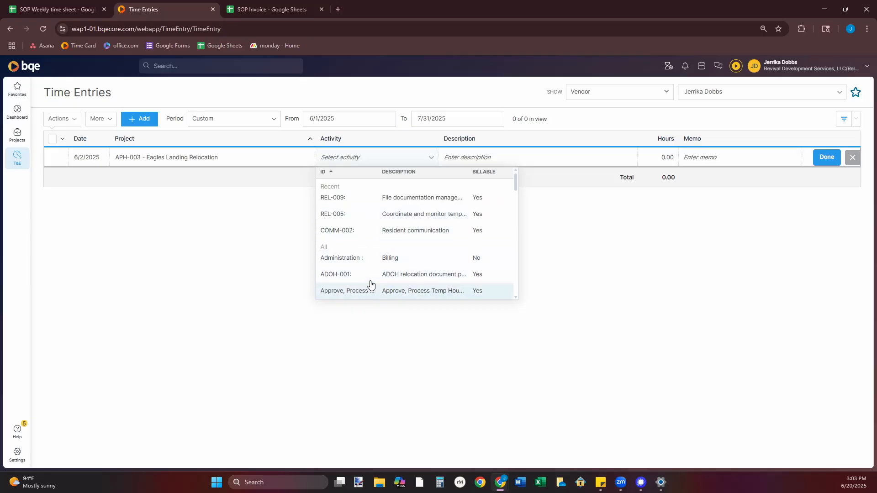
pyautogui.scroll(1, 368, 230)
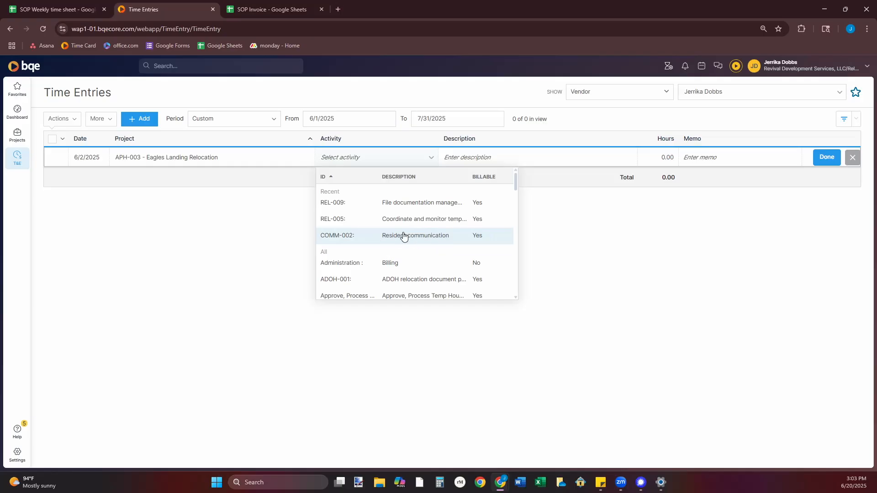
pyautogui.click(216, 226)
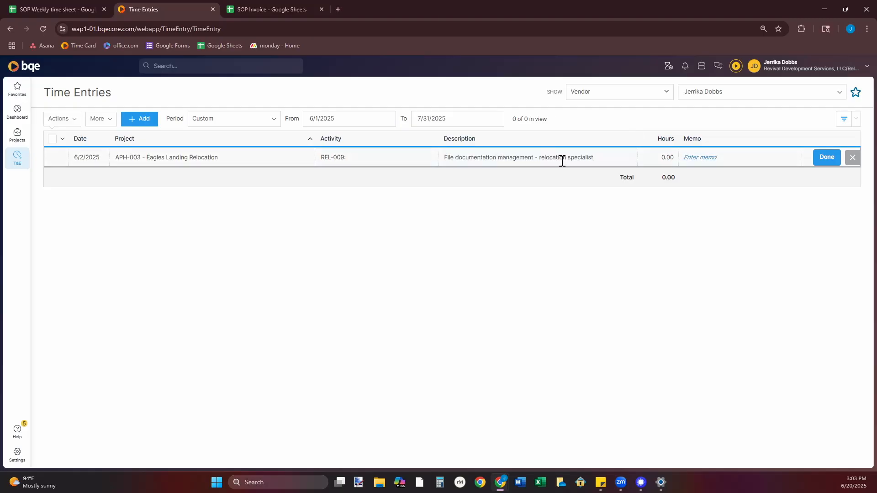
# Enter 1.25 hours and the memo "spreadsheet updates and organization" for the Eagles Landing time entry.
pyautogui.click(659, 163)
pyautogui.write('1.25')
pyautogui.click(709, 157)
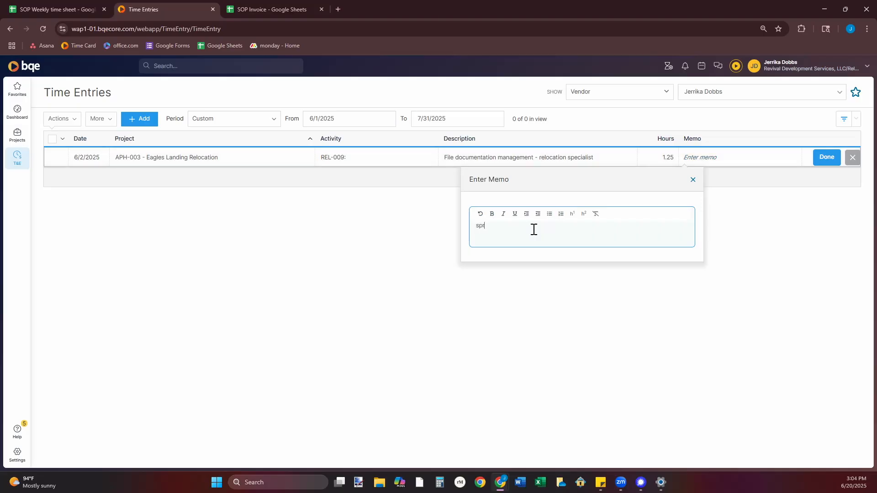
pyautogui.write('spreadsheet updates')
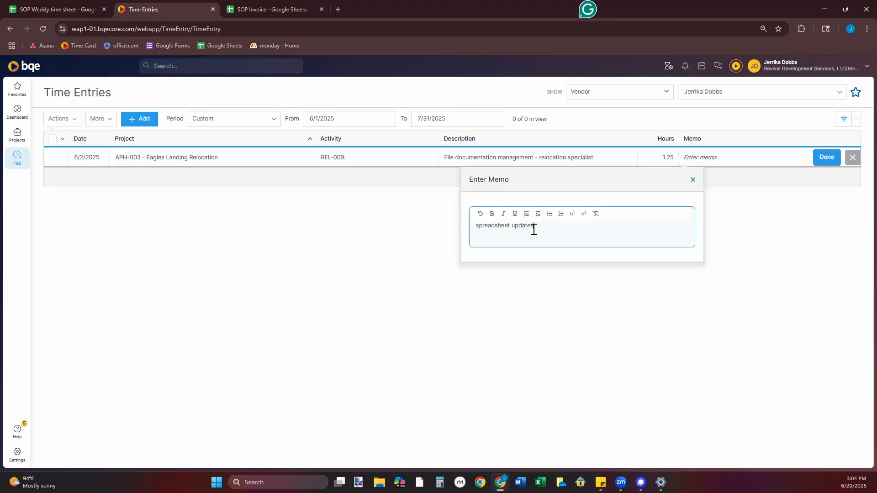
pyautogui.write(' and organization')
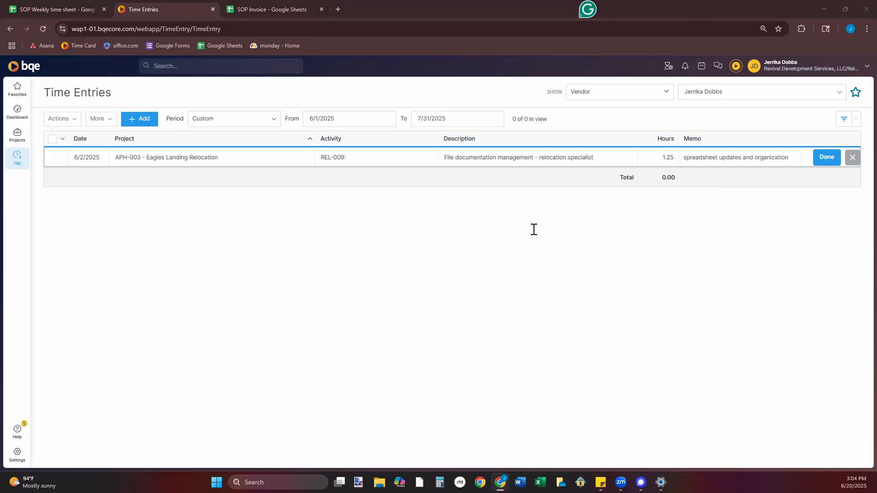
# Append "Admin reports" to the Eagles Landing time entry's memo and save the entry.
pyautogui.click(776, 171)
pyautogui.click(775, 157)
pyautogui.click(602, 228)
pyautogui.write('.')
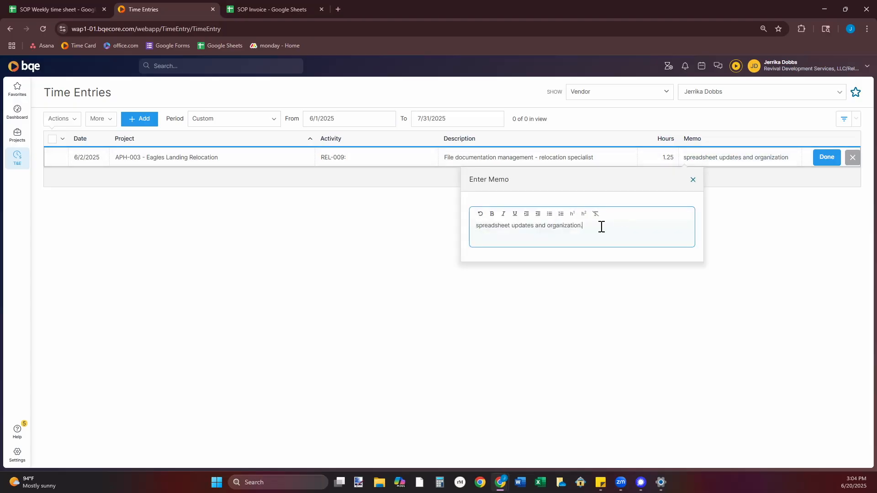
pyautogui.write(' Admin')
pyautogui.write('min')
pyautogui.write(' repor')
pyautogui.write('ts')
pyautogui.click(835, 163)
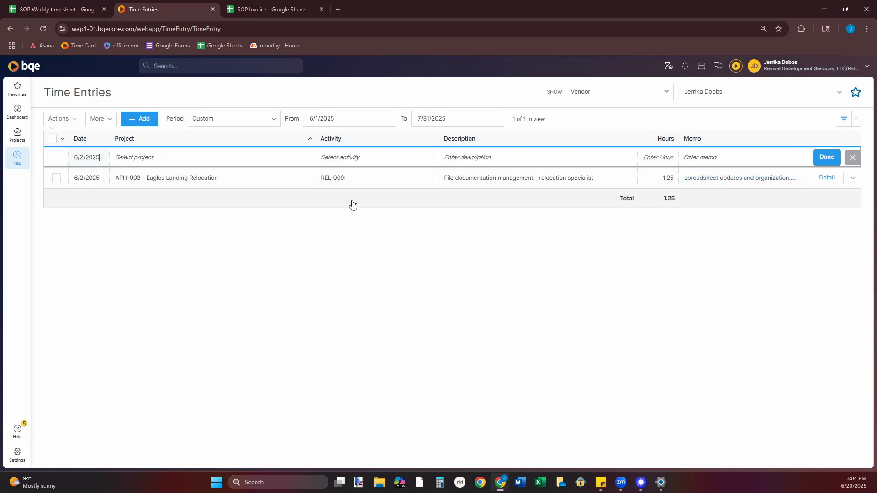
# Prepare a workflow submission of the Eagles Landing time entry to My Manager, and cancel it without submitting.
pyautogui.click(52, 139)
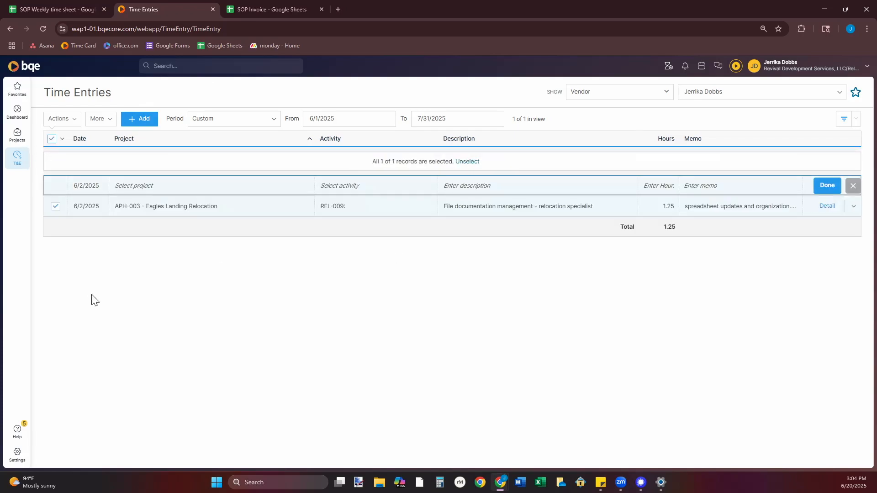
pyautogui.click(71, 120)
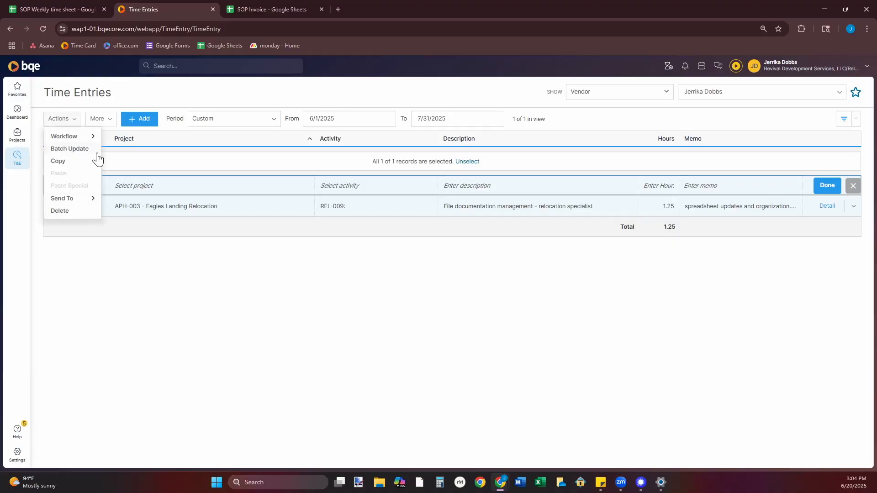
pyautogui.moveTo(90, 138)
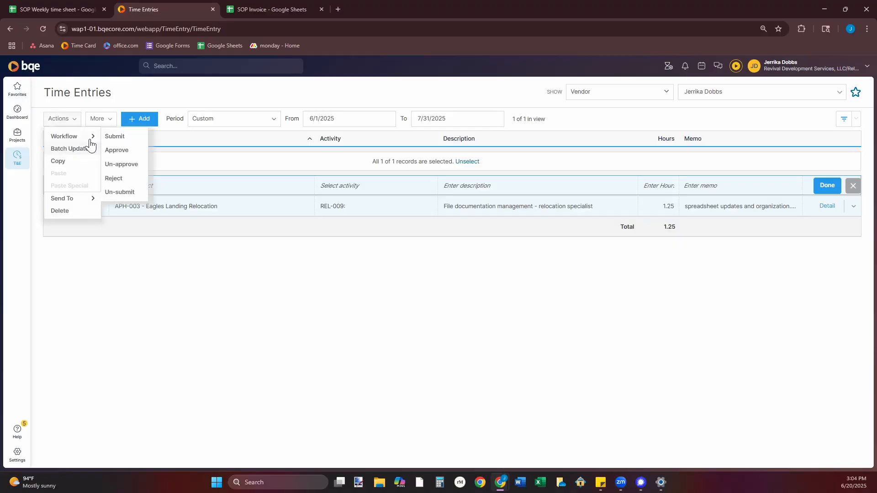
pyautogui.click(131, 138)
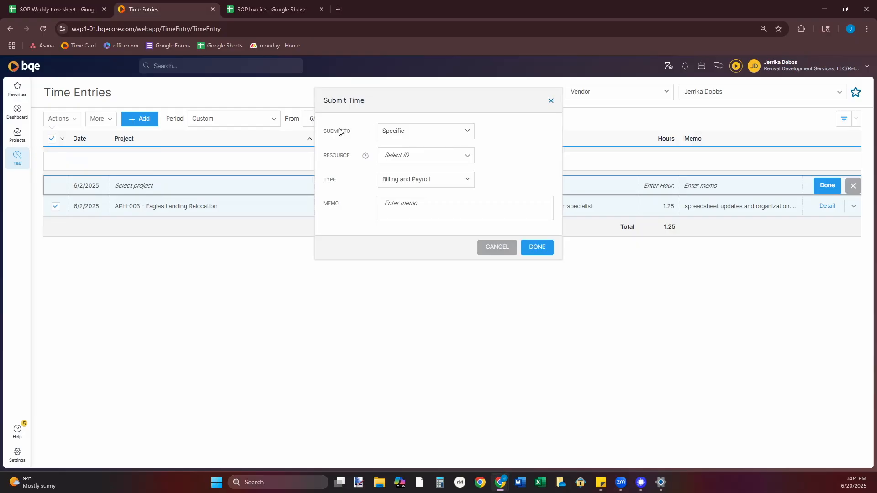
pyautogui.click(467, 131)
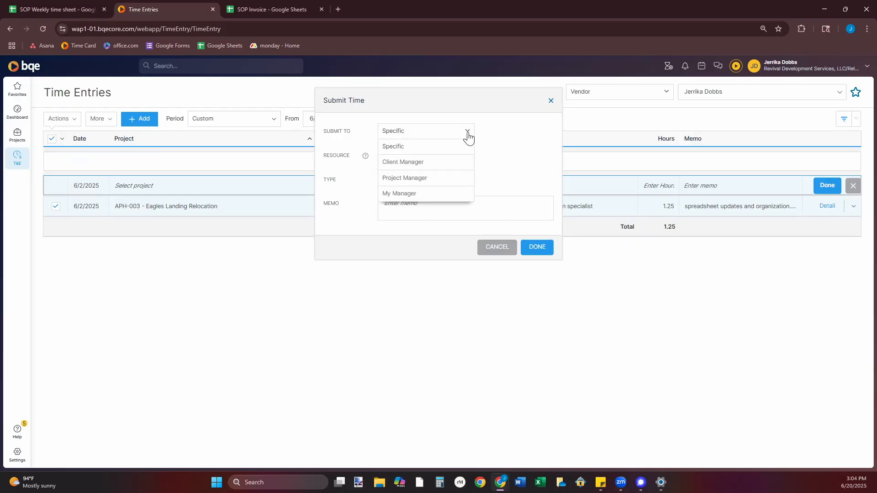
pyautogui.click(396, 195)
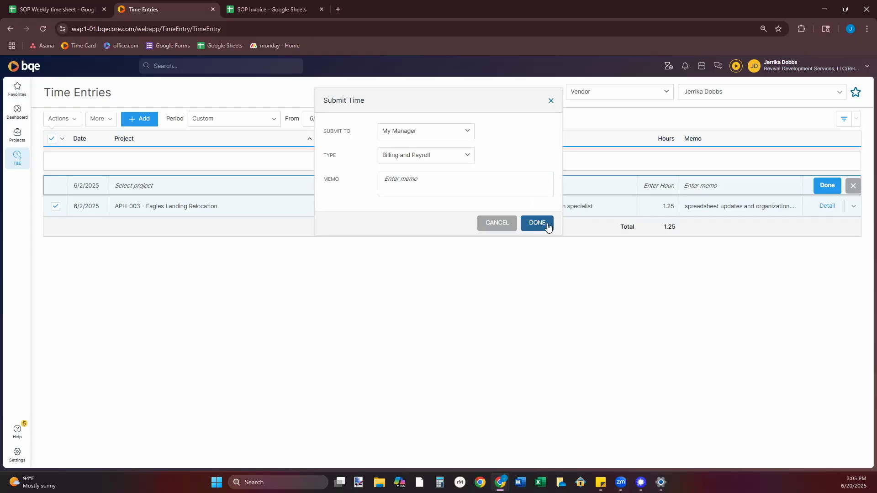
pyautogui.click(508, 226)
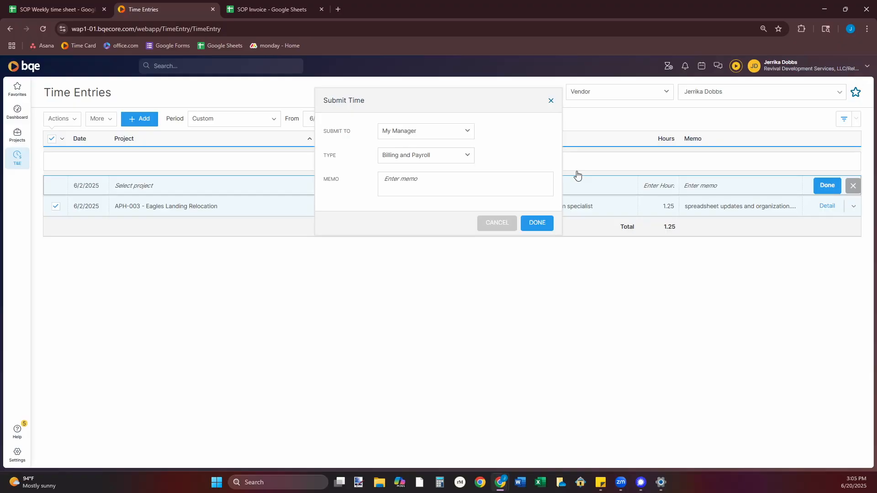
# Delete the 6/2/2025 Eagles Landing time entry and confirm the deletion.
pyautogui.click(855, 208)
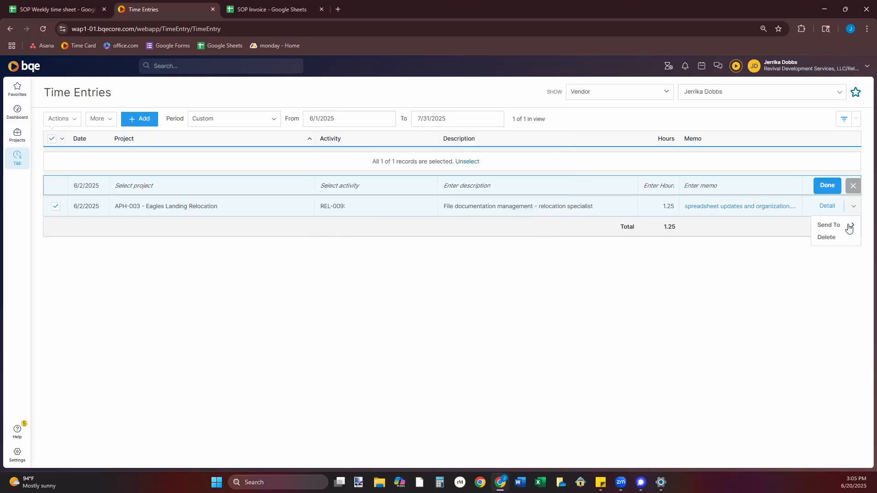
pyautogui.click(827, 236)
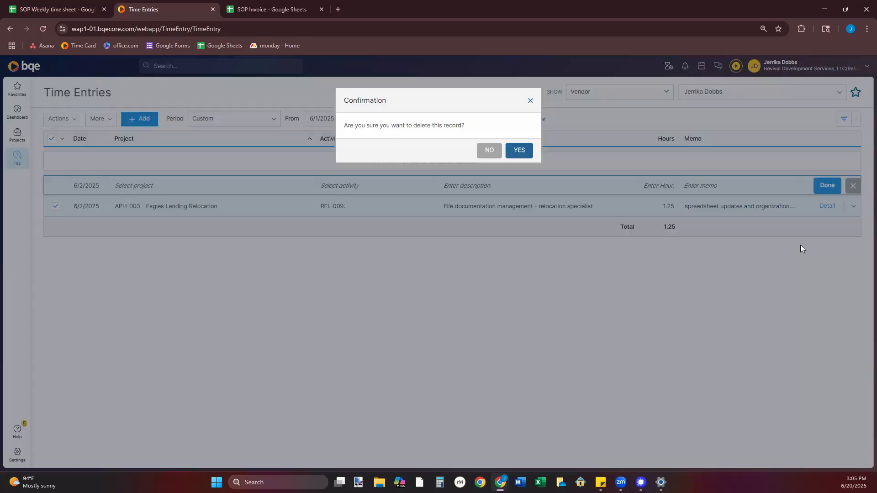
pyautogui.click(520, 150)
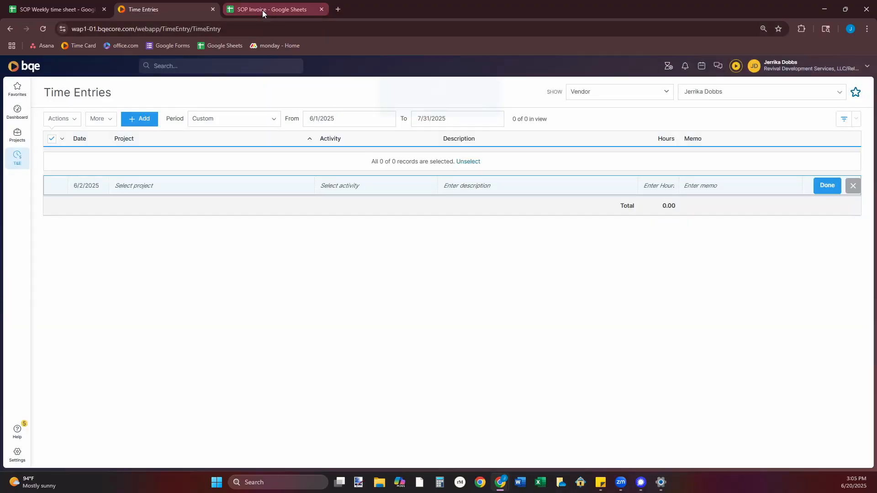
# Switch to the SOP Invoice sheet and examine its sender details, submission date, recipient block and invoice number.
pyautogui.click(262, 10)
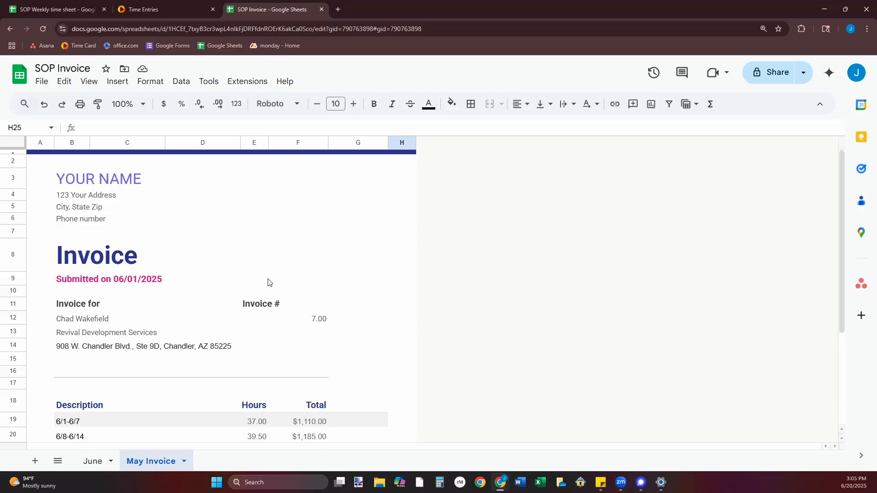
pyautogui.click(71, 183)
pyautogui.click(78, 199)
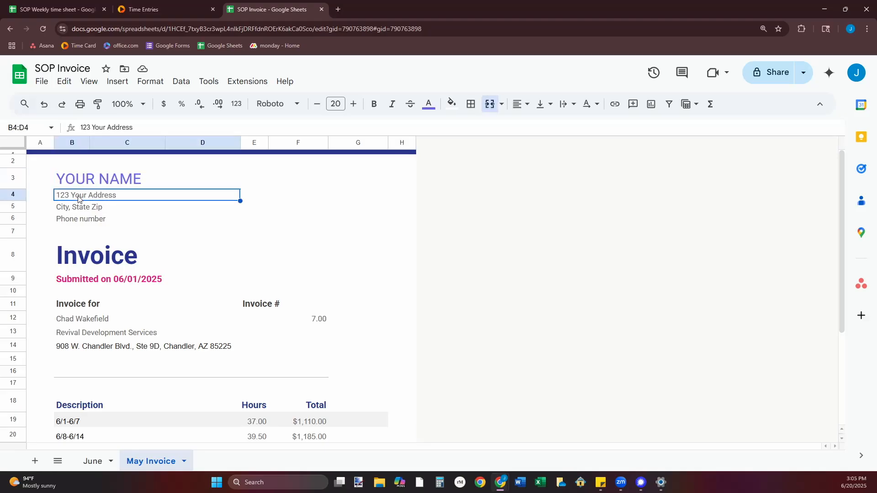
pyautogui.click(82, 221)
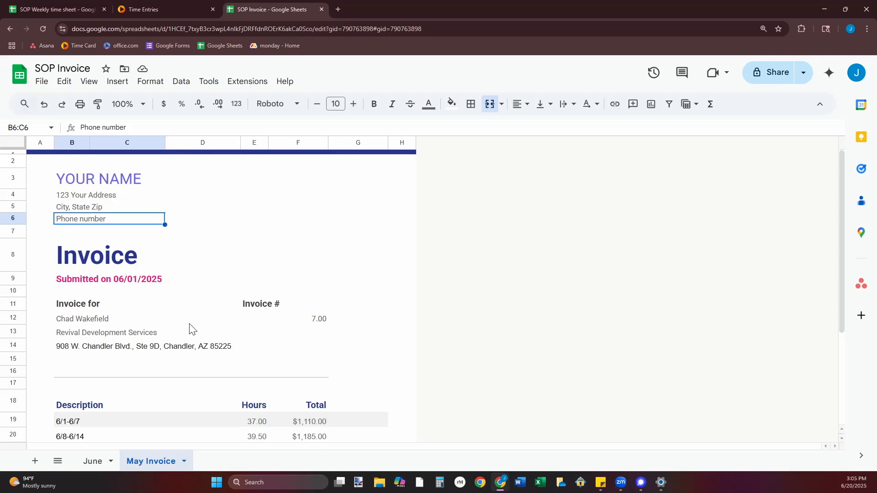
pyautogui.click(66, 309)
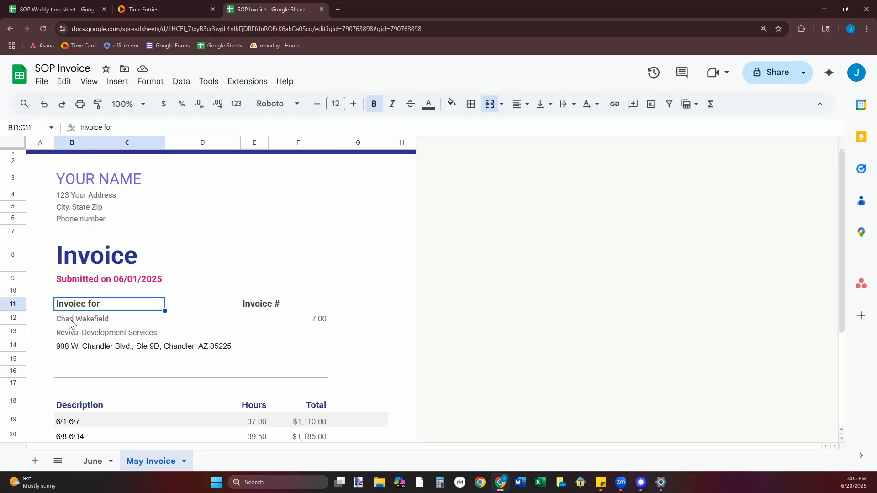
pyautogui.click(69, 323)
pyautogui.moveTo(67, 331); pyautogui.dragTo(77, 352)
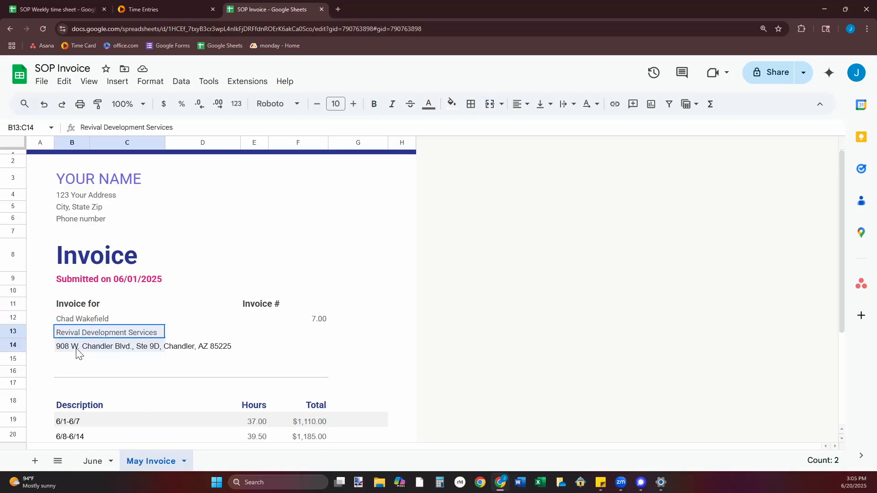
pyautogui.click(216, 335)
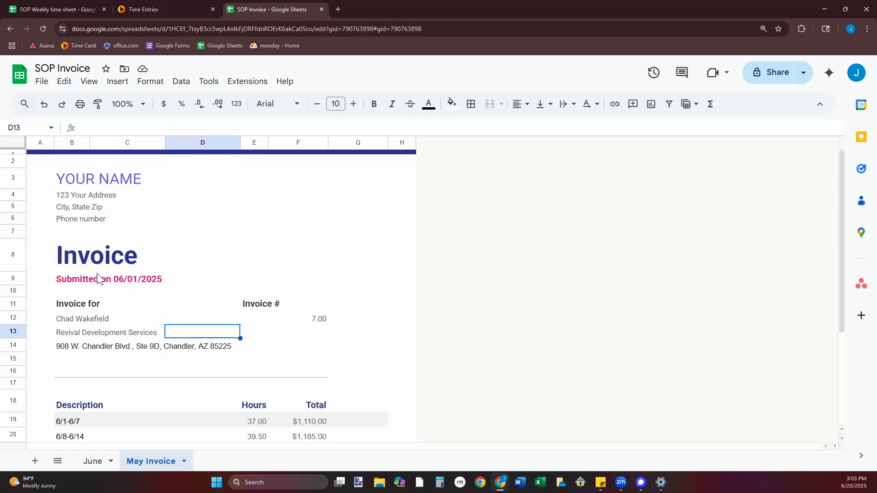
pyautogui.click(66, 280)
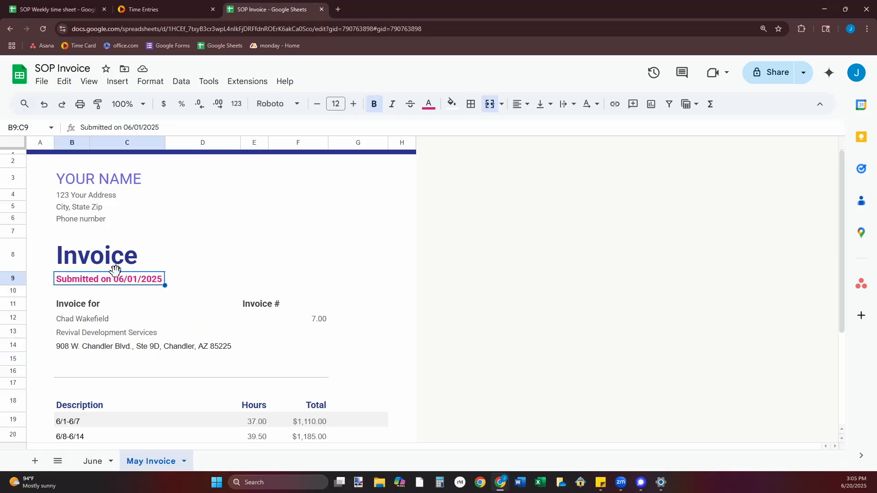
pyautogui.click(285, 322)
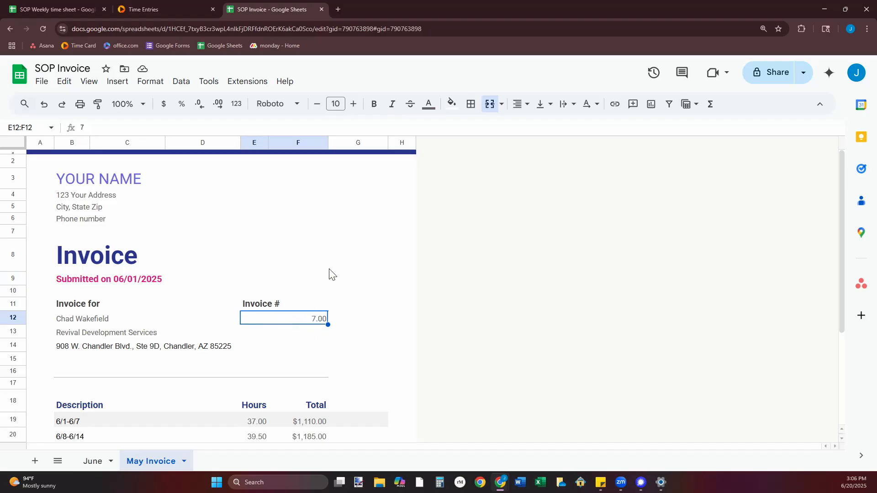
# Compare the 6/1-6/7 total hours in the weekly time sheet with that week's hours on the invoice.
pyautogui.scroll(-3, 330, 274)
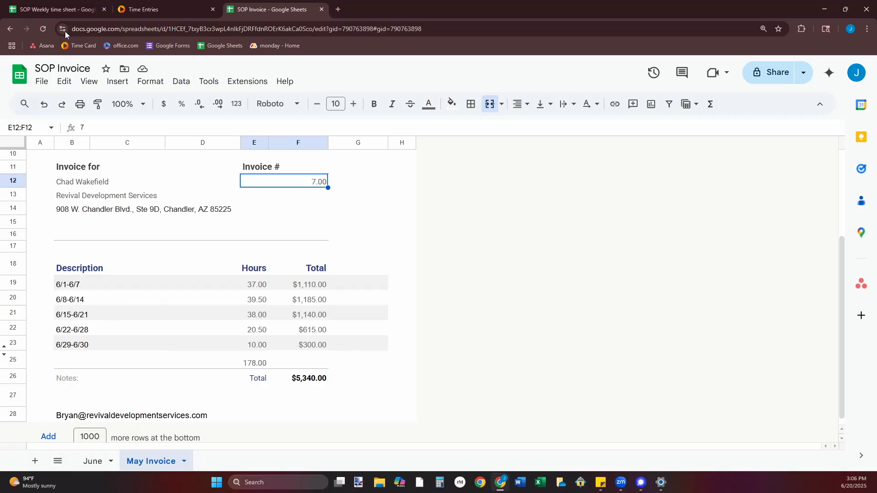
pyautogui.click(57, 10)
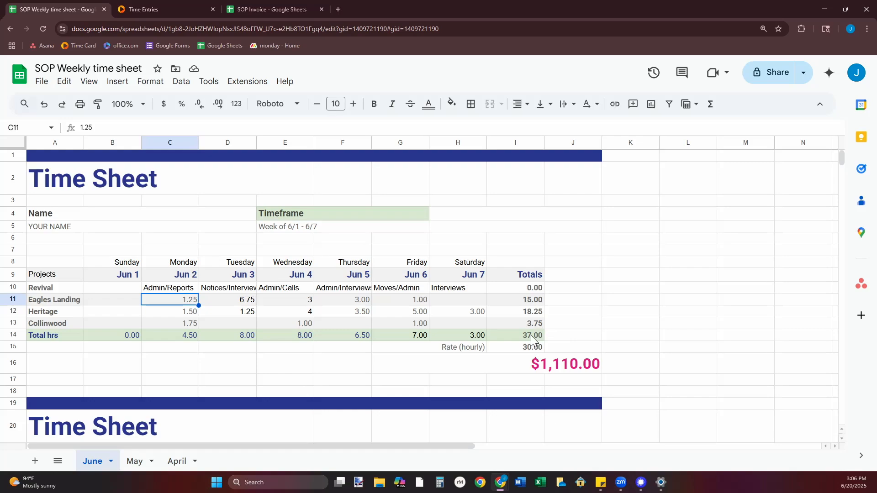
pyautogui.click(508, 337)
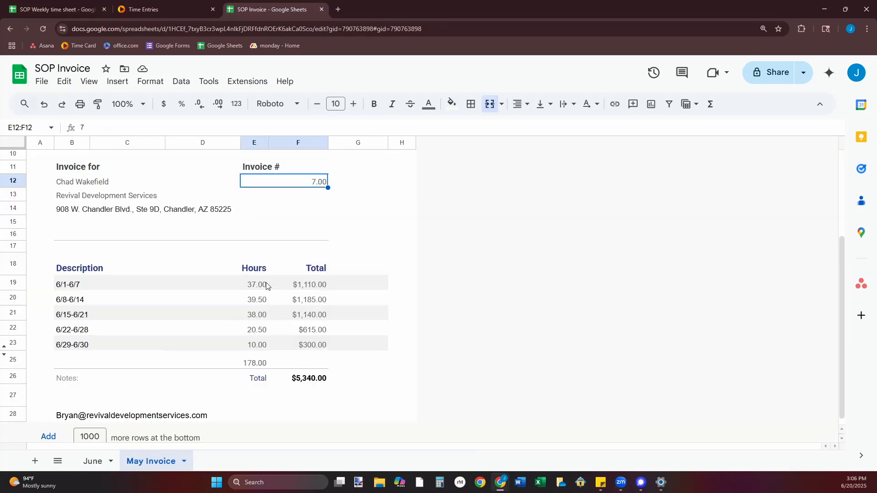
pyautogui.click(258, 285)
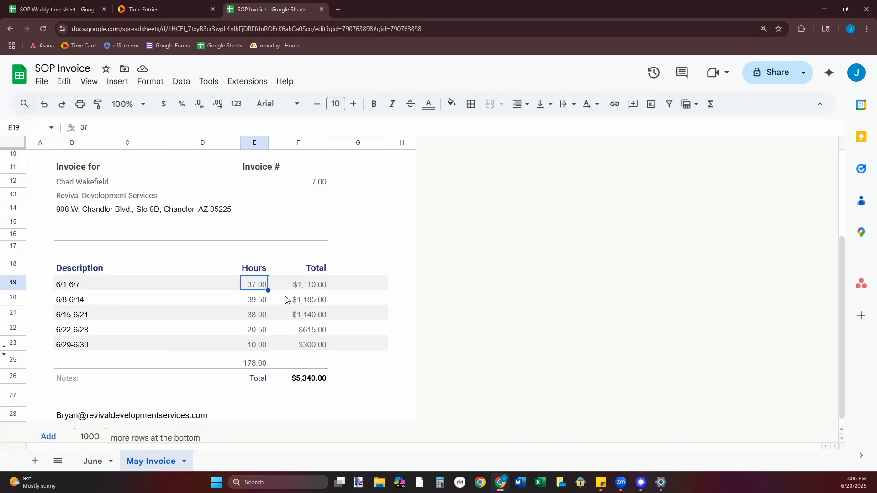
# Inspect the invoice formulas for the 6/1-6/7 amount, the overall total and the summed hours, leaving them as they are.
pyautogui.click(322, 284)
pyautogui.doubleClick(323, 284)
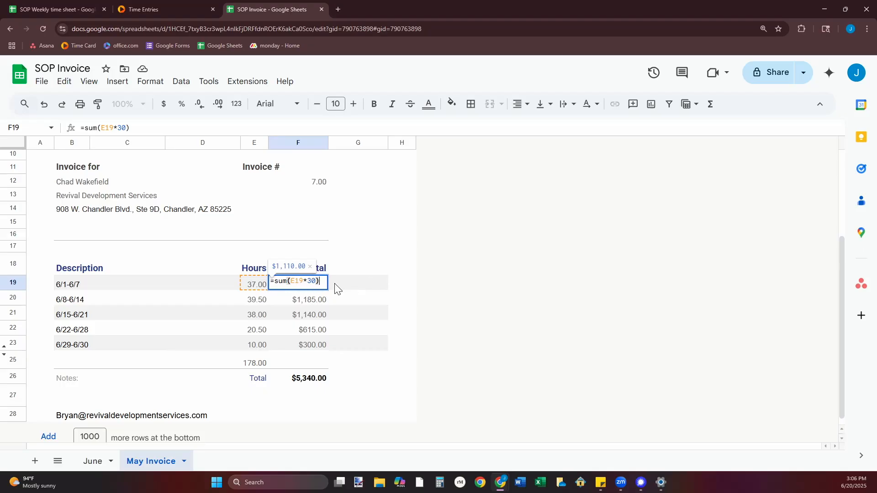
pyautogui.click(372, 251)
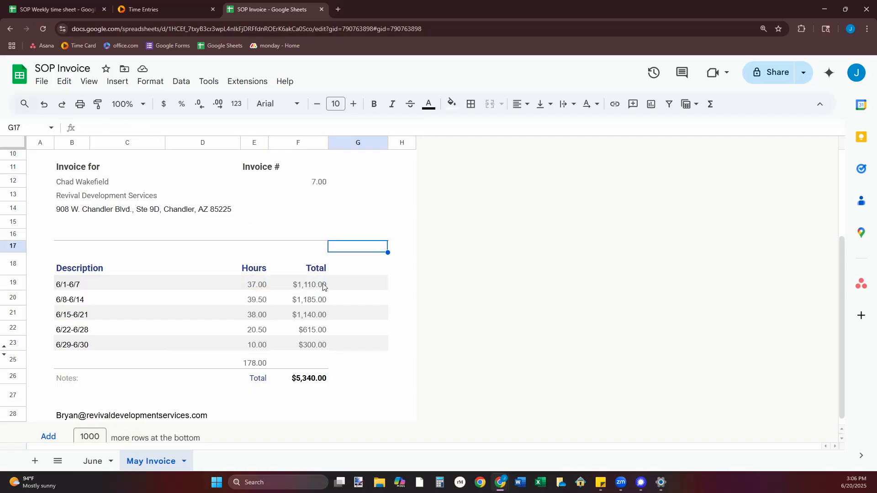
pyautogui.click(311, 380)
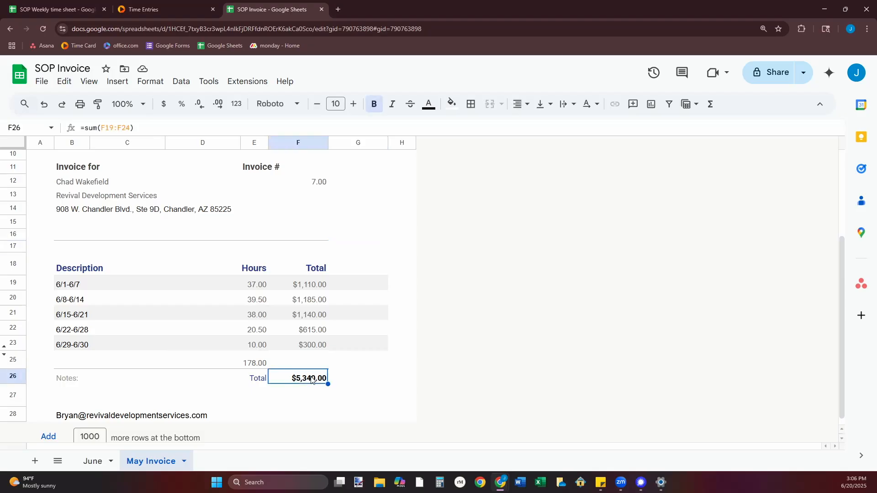
pyautogui.doubleClick(311, 378)
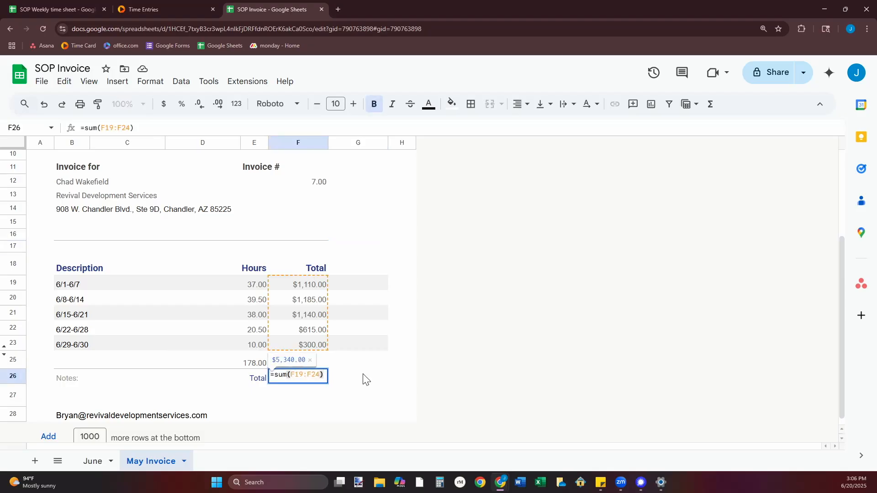
pyautogui.press('Tab')
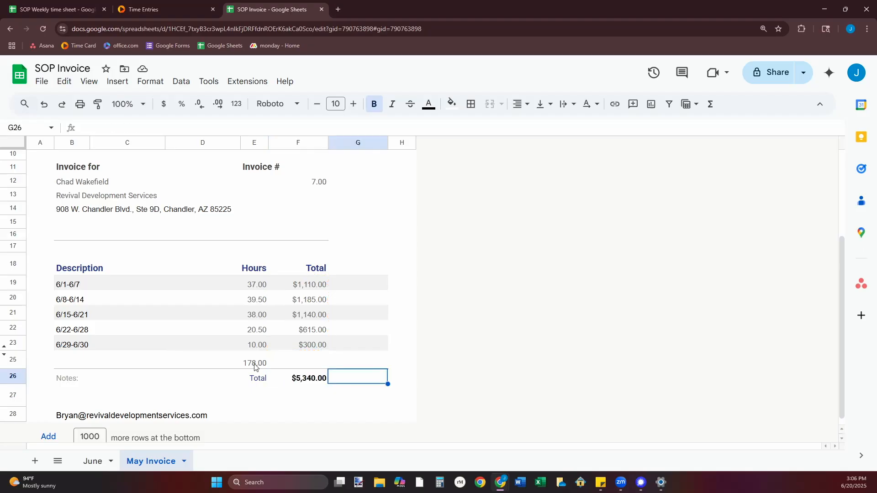
pyautogui.click(254, 365)
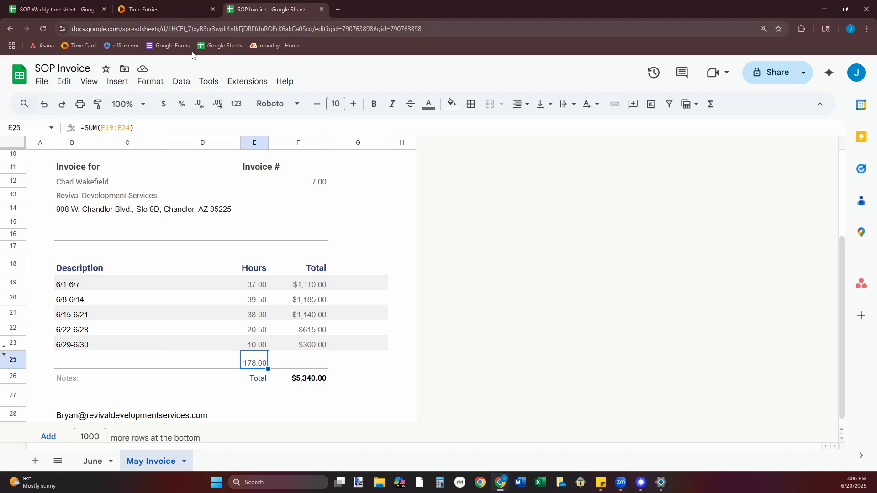
# Review the May Invoice from its header to its totals and select the contact e-mail cells below them.
pyautogui.scroll(-1, 343, 263)
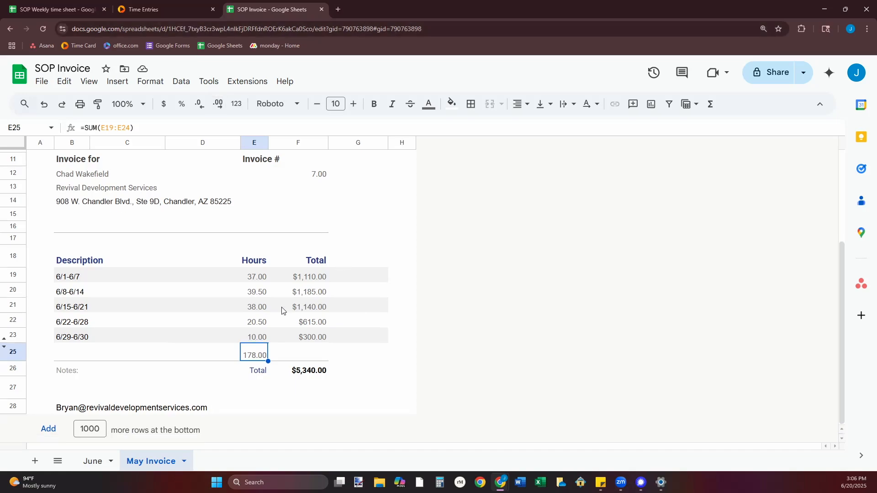
pyautogui.scroll(2, 212, 243)
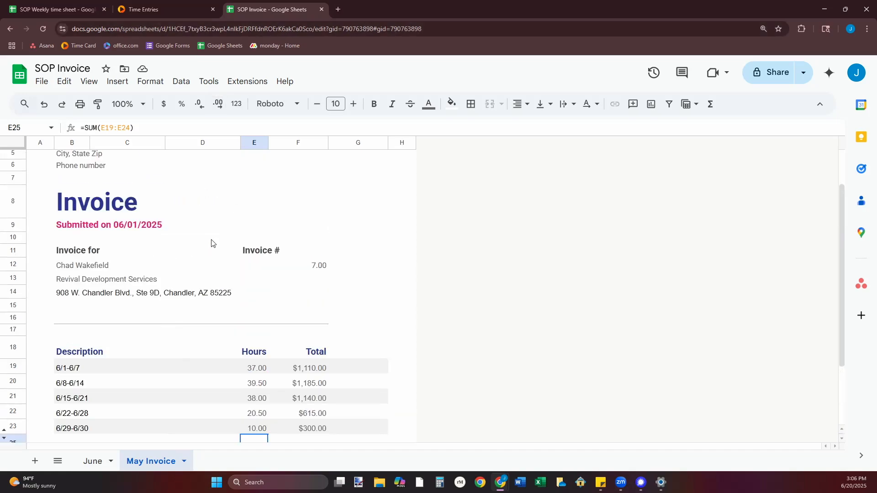
pyautogui.scroll(-2, 211, 243)
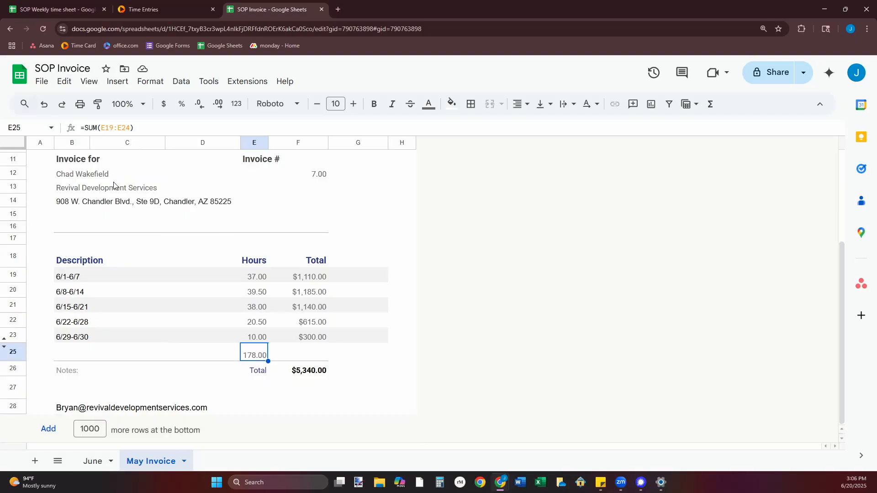
pyautogui.moveTo(74, 408); pyautogui.dragTo(235, 409)
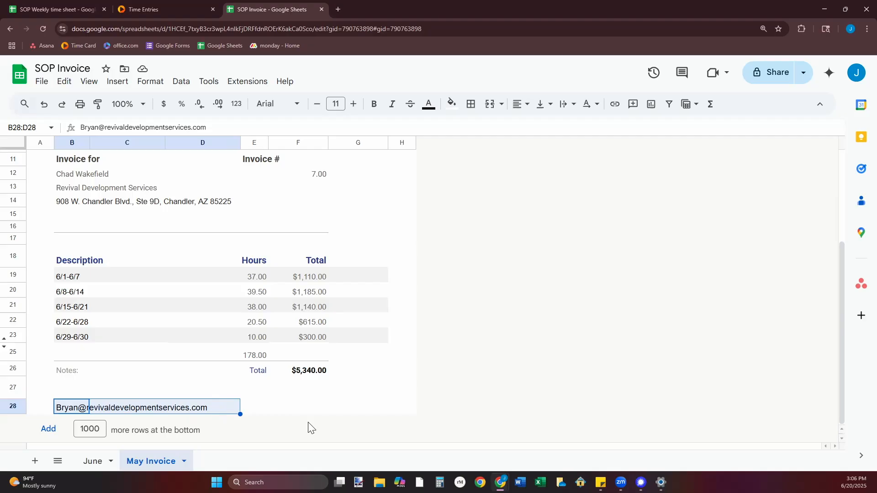